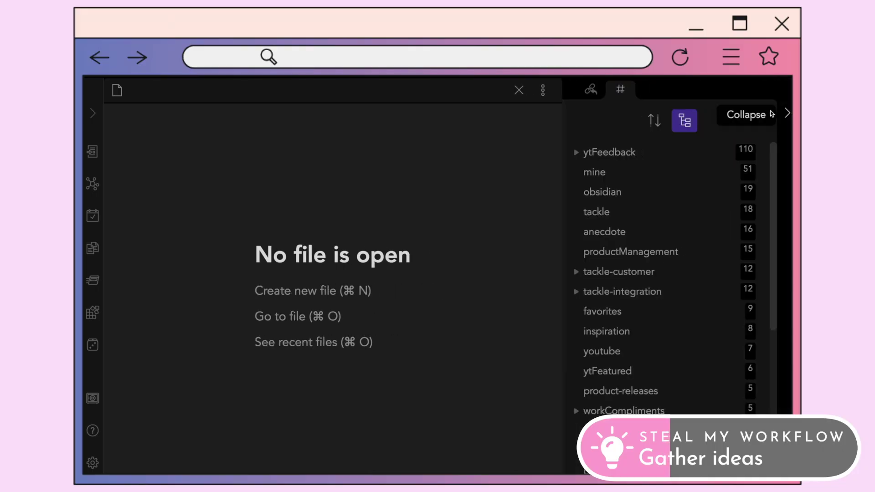
# - Find the ytIdeas content-creation idea and move its card to the top of Ideas with runway
pyautogui.click(606, 431)
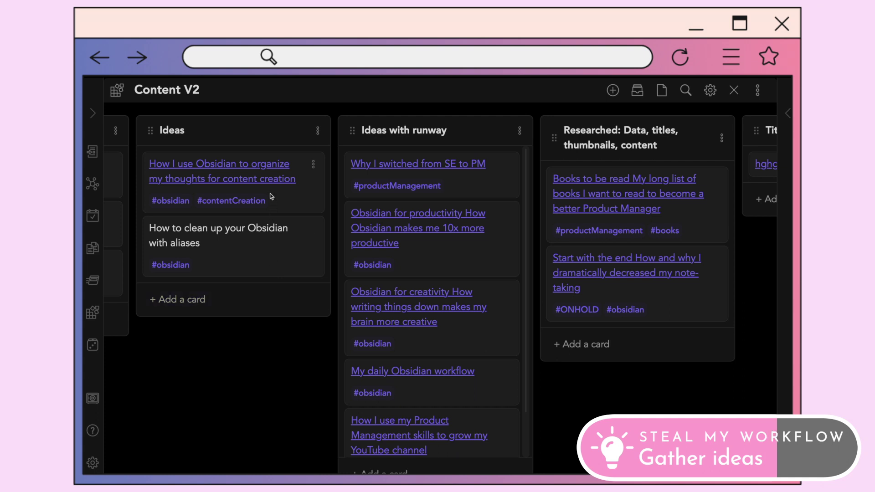
pyautogui.click(269, 165)
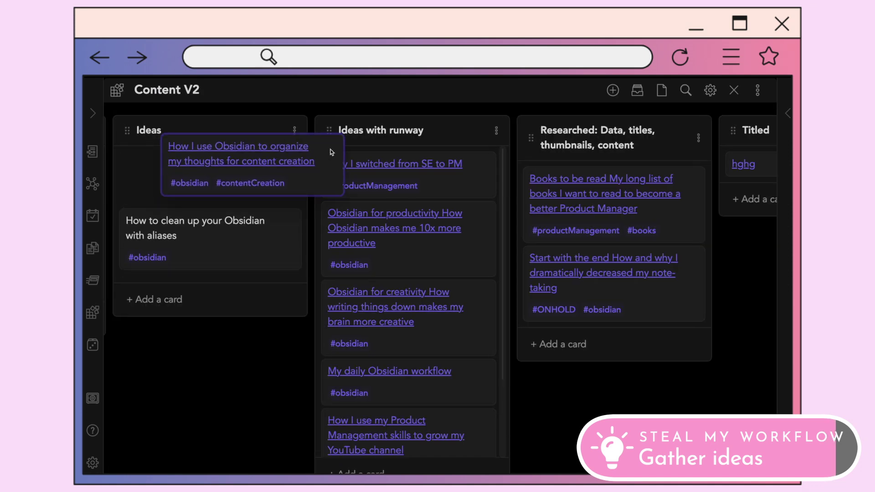
pyautogui.moveTo(307, 156); pyautogui.dragTo(667, 207)
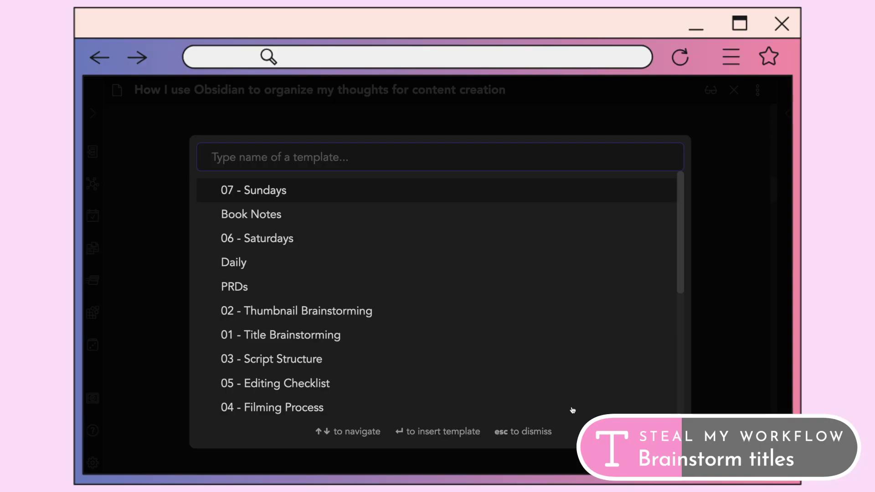
# - Insert Title Brainstorming and add a creator-inspired title plus 'I use Obsidian for content creation'
pyautogui.write('tit')
pyautogui.press('Return')
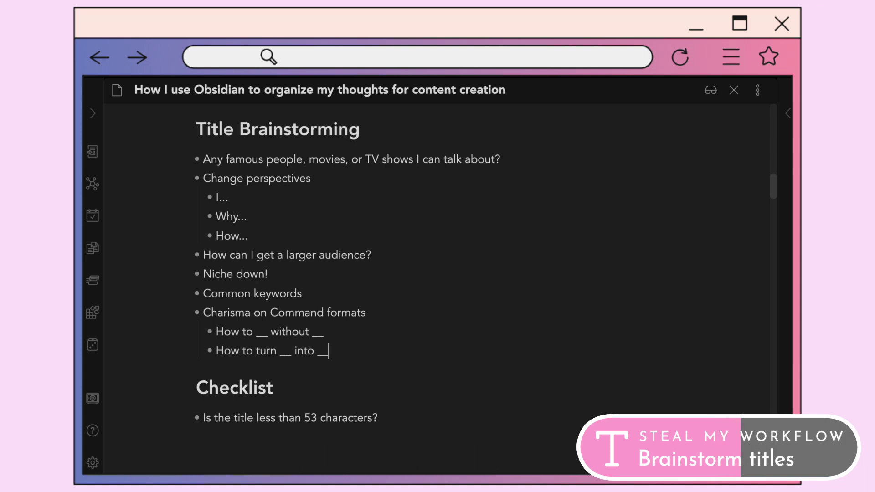
pyautogui.press('Return')
pyautogui.press('Tab')
pyautogui.write("Taking Ali Abdaal's YouTube ideas into Obsidian")
pyautogui.click(229, 216)
pyautogui.press('Return')
pyautogui.press('Tab')
pyautogui.write('I use Obsidia')
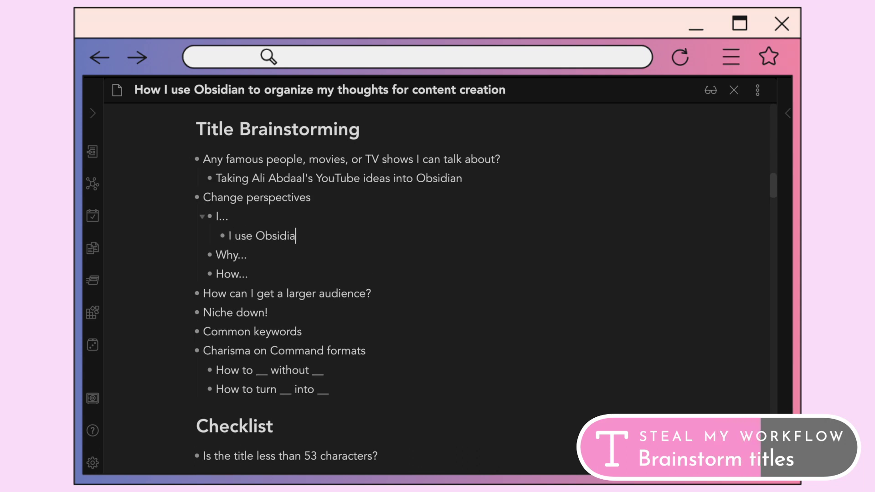
pyautogui.write('n for content creation')
# - Add titles 'Why I use Obsidian to make my YouTube videos' and 'How I use Obsidian to make my YouTube videos'
pyautogui.click(248, 255)
pyautogui.press('Return')
pyautogui.press('Tab')
pyautogui.write('Why I use Obsidian to make my YouTube videos')
pyautogui.click(247, 293)
pyautogui.press('Return')
pyautogui.press('Tab')
pyautogui.write('How I use Obsidian to make my YouTube videos')
# - Start another 'How I use O…' title and a 'Why I don't use a content…' title under the larger-audience question
pyautogui.press('Return')
pyautogui.write('How I use Obsidia')
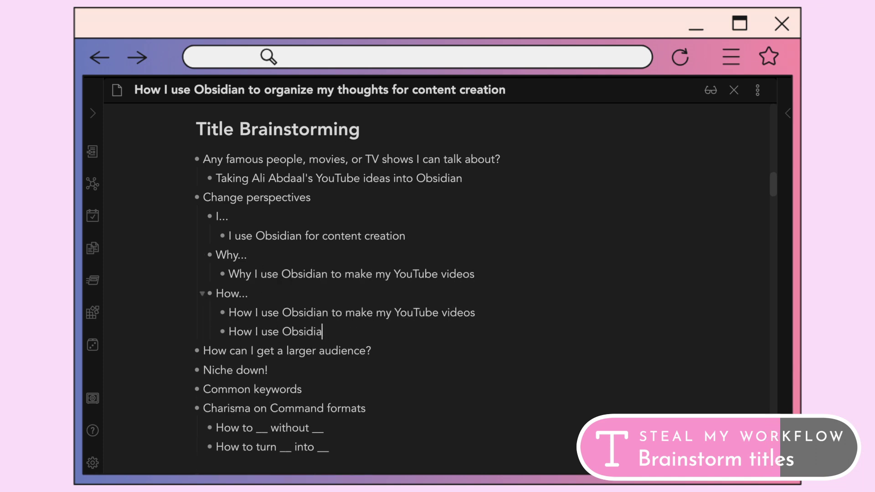
pyautogui.click(371, 351)
pyautogui.press('Return')
pyautogui.press('Tab')
pyautogui.write("Why I don't use a content")
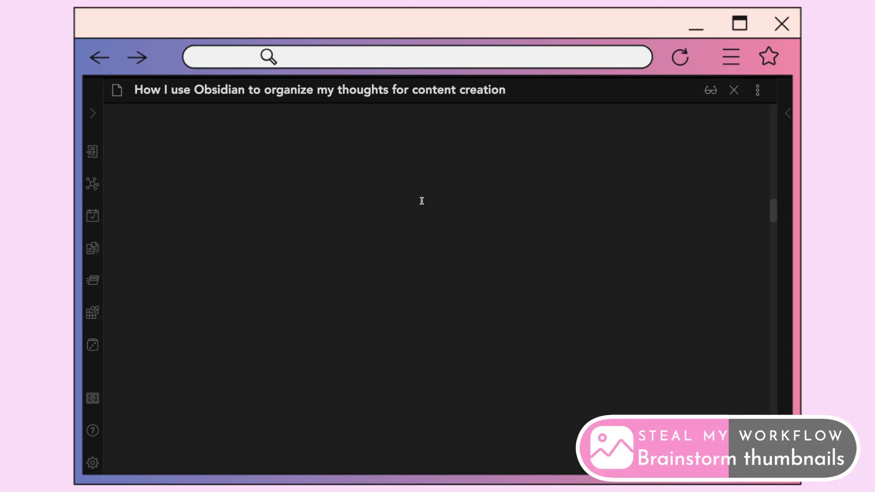
# - Insert the 02 - Thumbnail Brainstorming template with Alt+T
pyautogui.hotkey('alt', 't')
pyautogui.write('th')
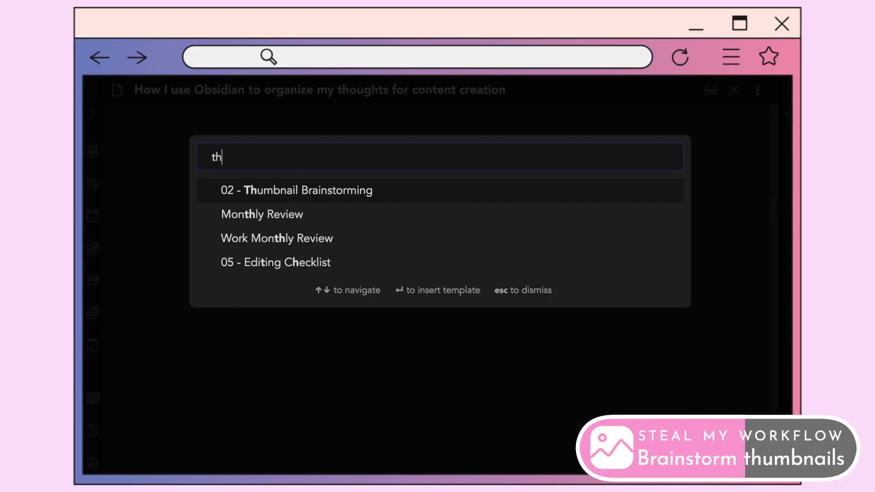
pyautogui.write('u')
pyautogui.press('Return')
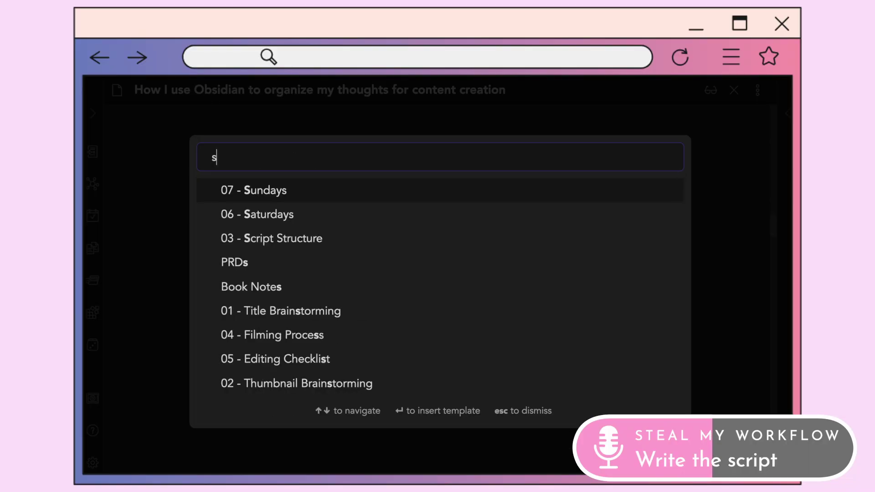
# - Insert 03 - Script Structure and scroll through its Hook, Intro, Content and End sections
pyautogui.write('c')
pyautogui.press('Return')
pyautogui.scroll(-4, 515, 471)
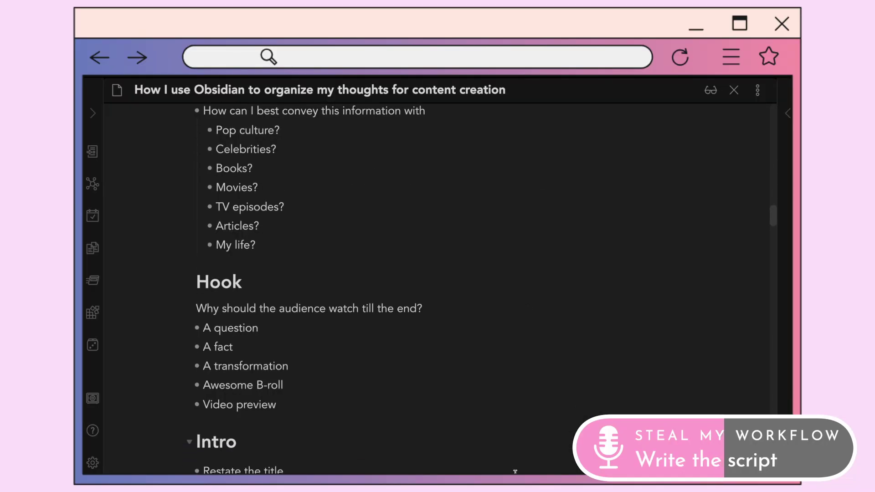
pyautogui.scroll(-1, 515, 472)
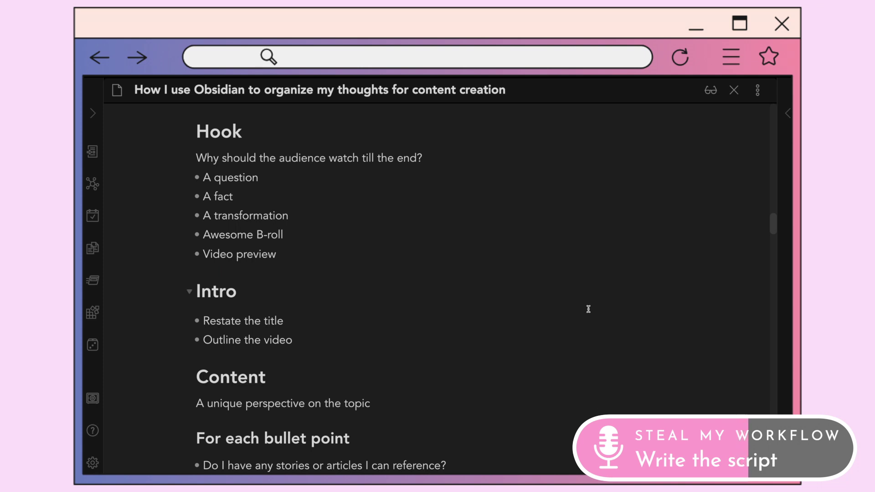
pyautogui.scroll(-5, 588, 289)
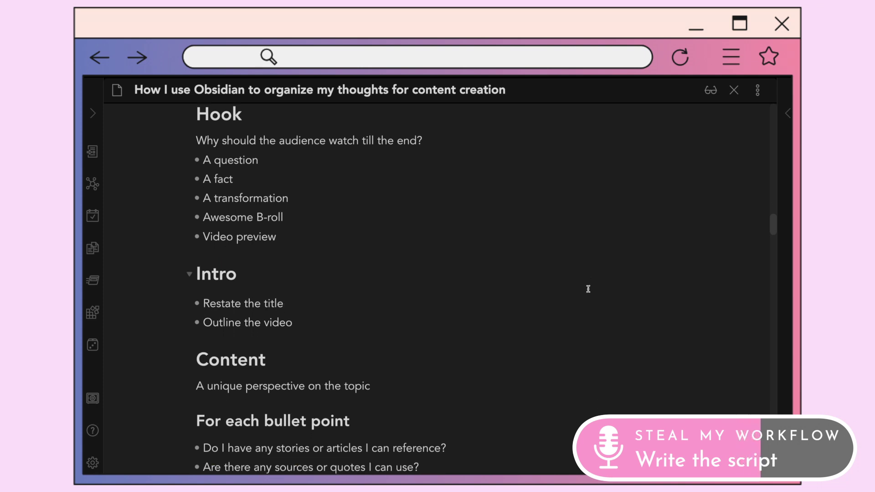
pyautogui.scroll(-2, 588, 289)
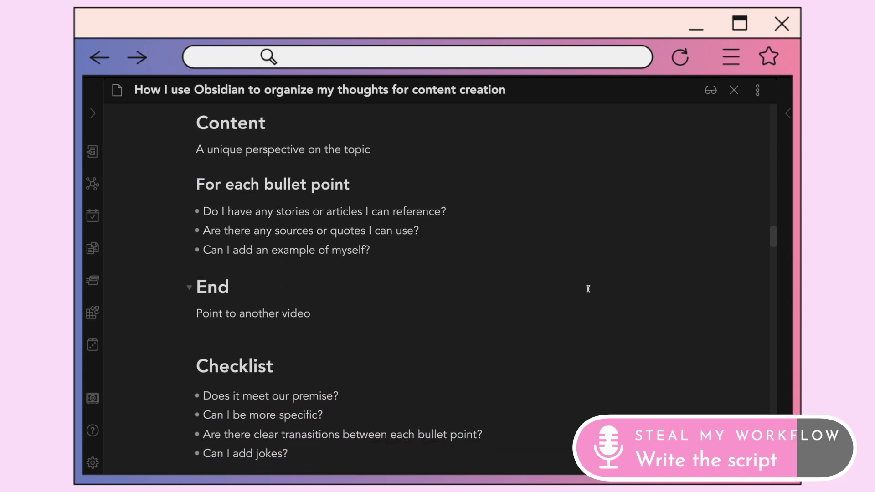
# - Check the heading levels of 'For each bullet point', Content and Checklist
pyautogui.click(206, 185)
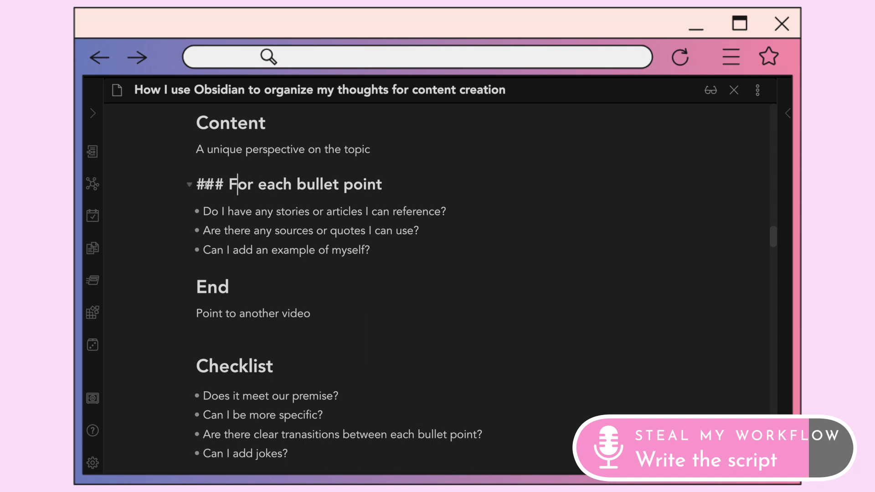
pyautogui.click(205, 127)
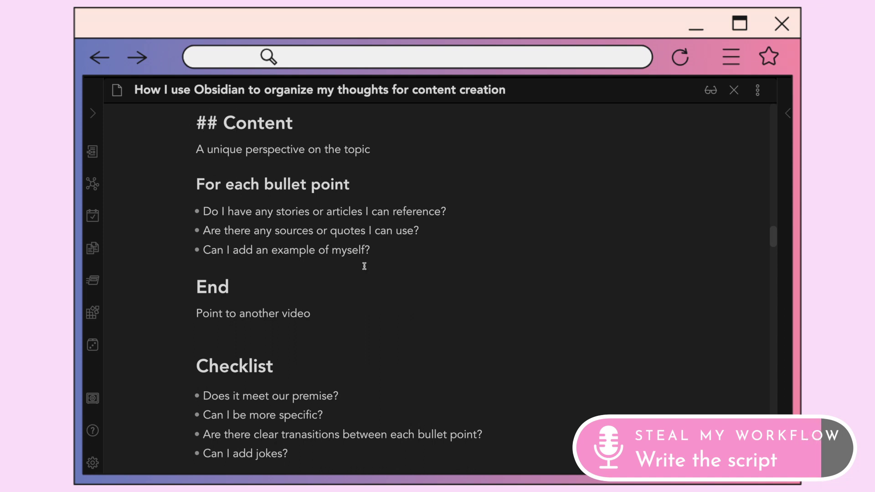
pyautogui.click(598, 372)
pyautogui.click(598, 449)
pyautogui.scroll(-3, 598, 449)
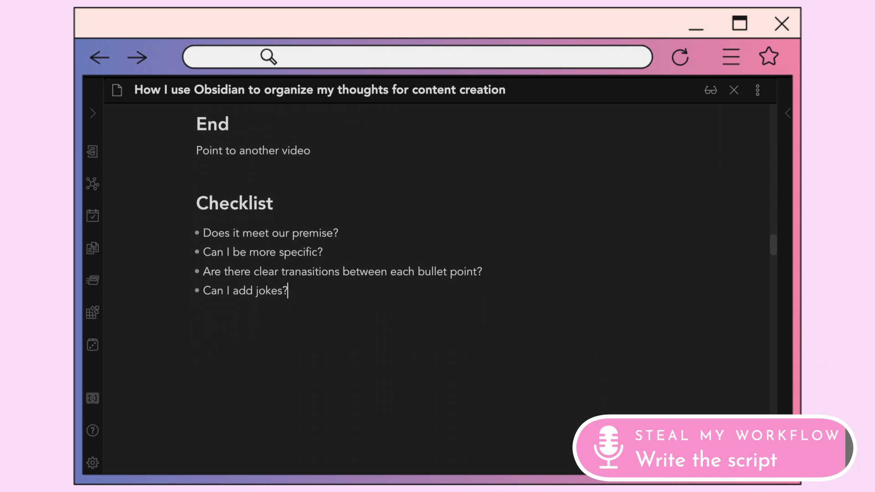
pyautogui.scroll(-1, 338, 201)
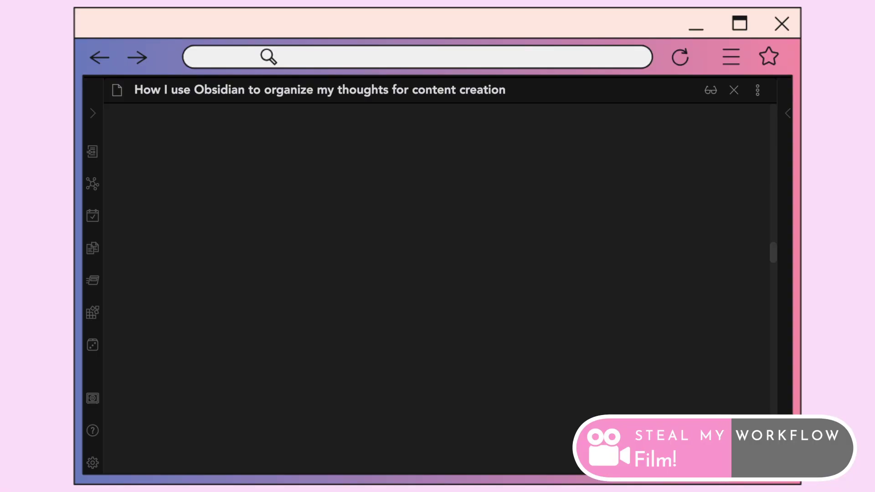
# - Insert 04 - Filming Process and the Editing Process template, then review the editing checklist
pyautogui.hotkey('alt', 'e')
pyautogui.write('fil')
pyautogui.press('Return')
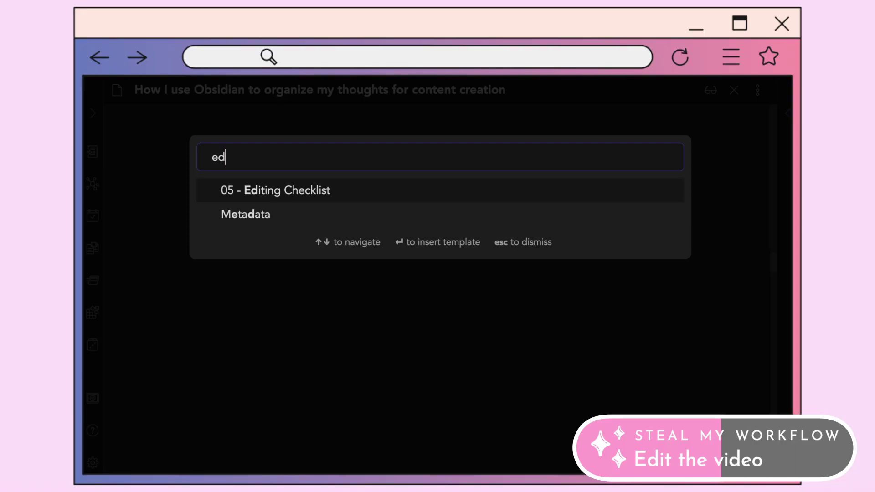
pyautogui.press('Return')
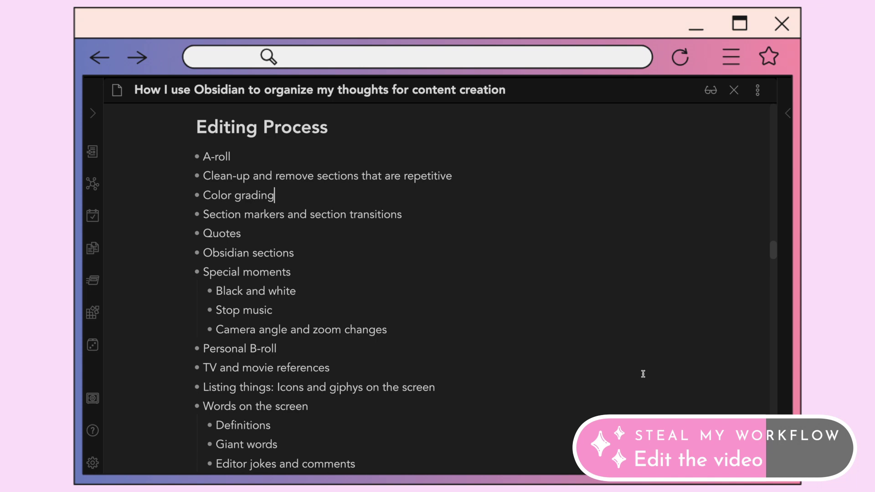
pyautogui.scroll(-3, 607, 336)
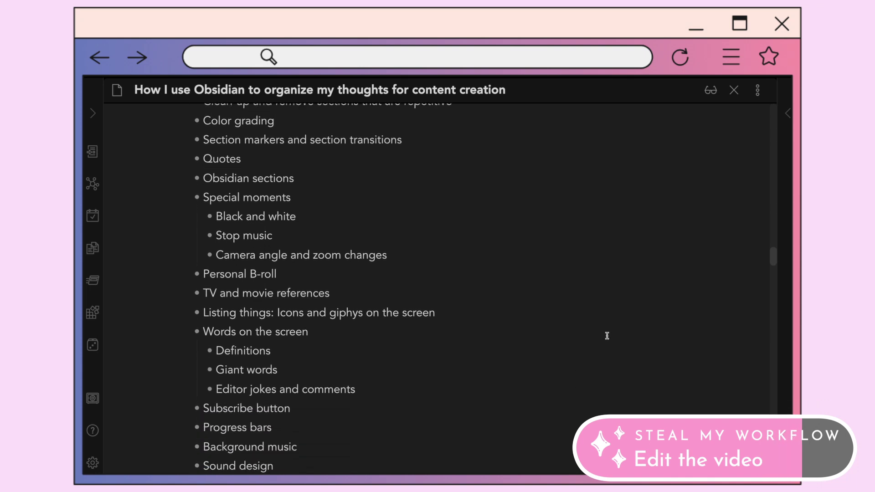